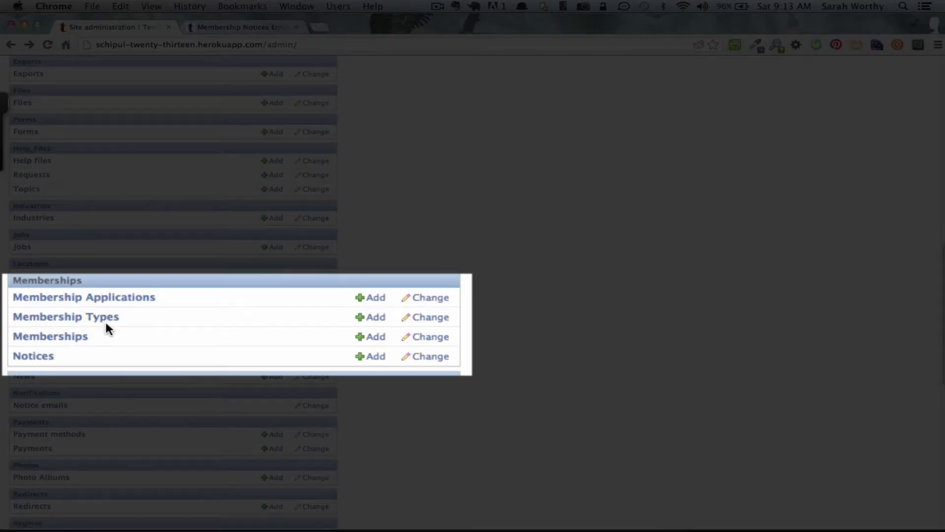
# - Open Memberships > Notices from the admin home to list the existing notices
pyautogui.click(33, 356)
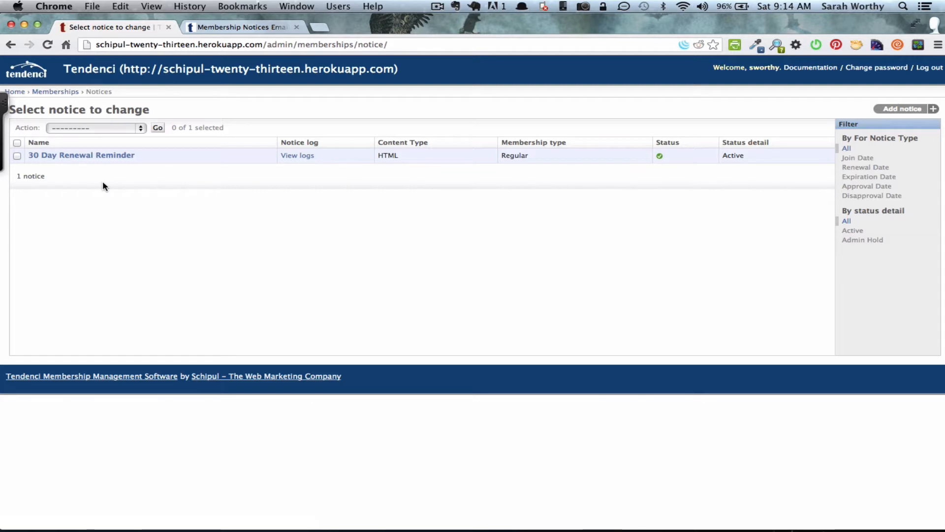
# - Open the 30 Day Renewal Reminder notice and inspect its 30-day send timing
pyautogui.click(97, 156)
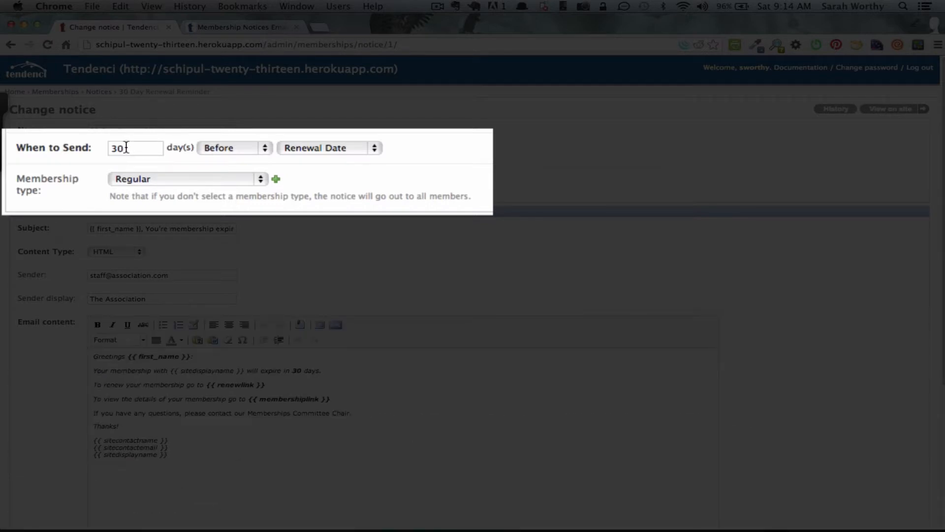
pyautogui.moveTo(124, 148); pyautogui.dragTo(78, 147)
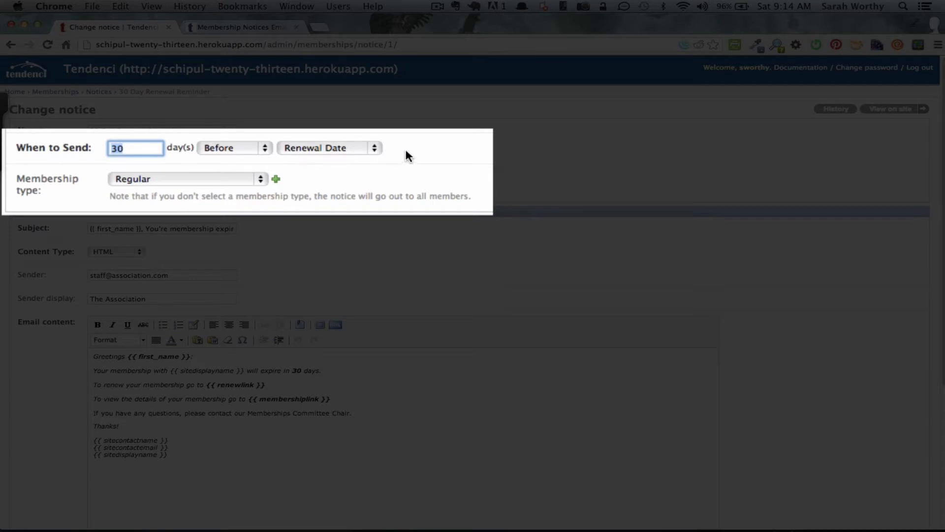
pyautogui.click(393, 158)
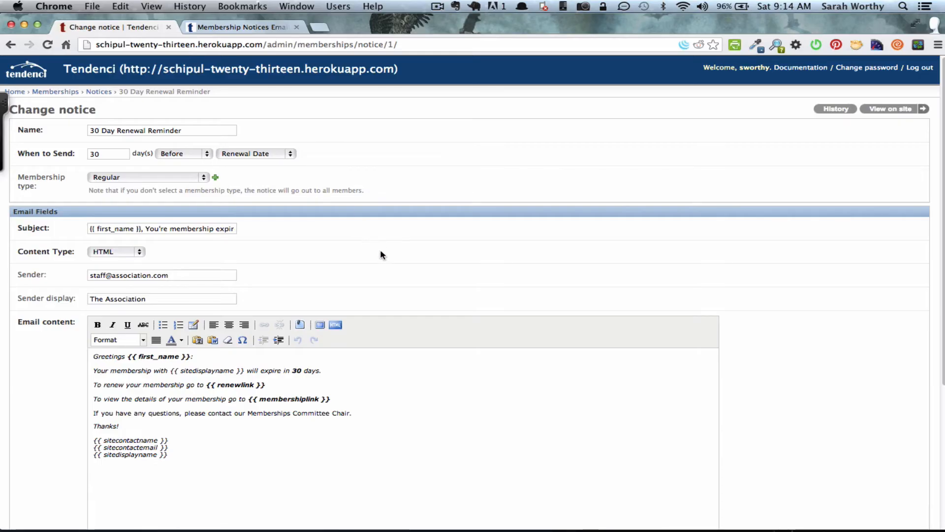
# - Scroll through the reminder's email content, then bring up the Membership Notices help page
pyautogui.scroll(-1, 380, 254)
pyautogui.scroll(-5, 382, 255)
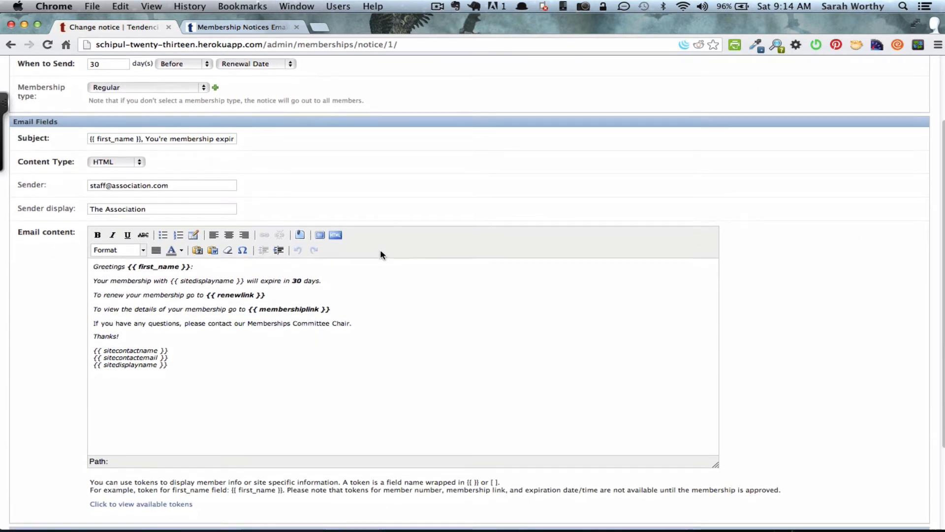
pyautogui.scroll(6, 380, 252)
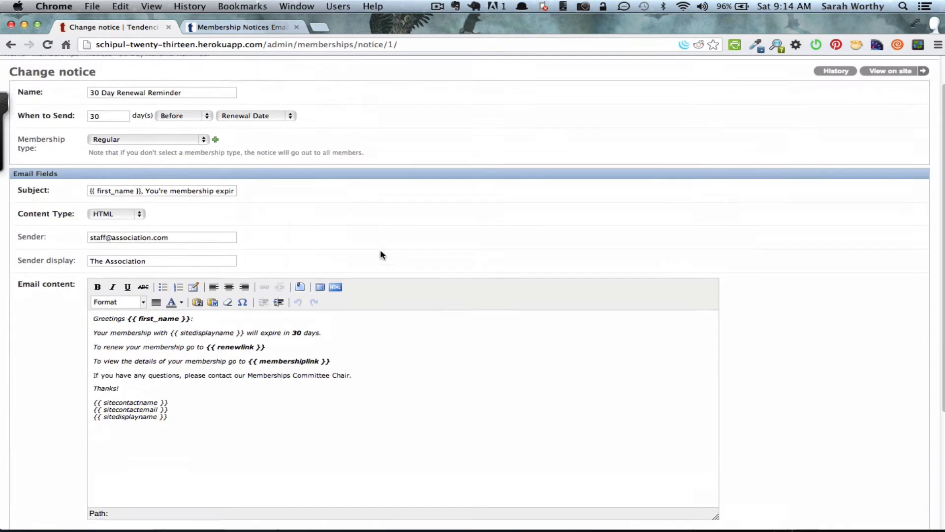
pyautogui.click(251, 28)
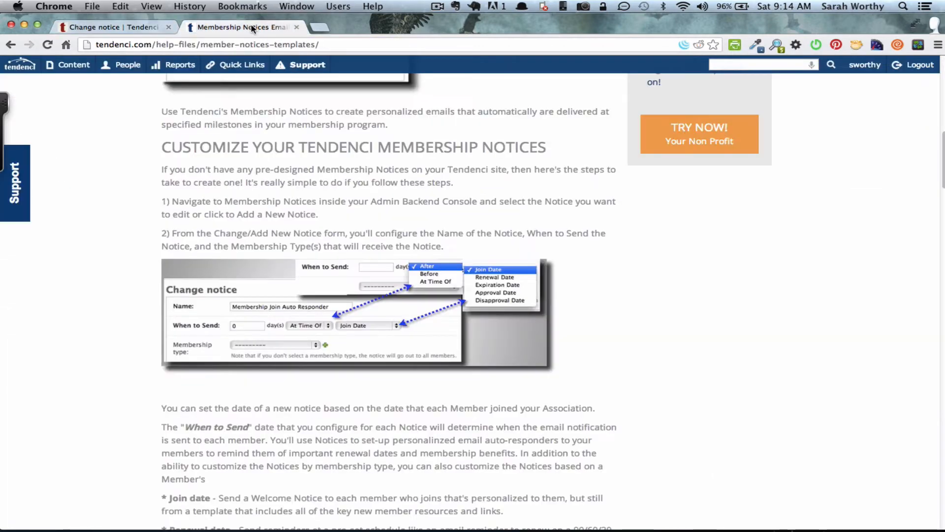
# - Scroll the help article down to the Customize Your Tendenci Membership Notices section
pyautogui.scroll(12, 144, 179)
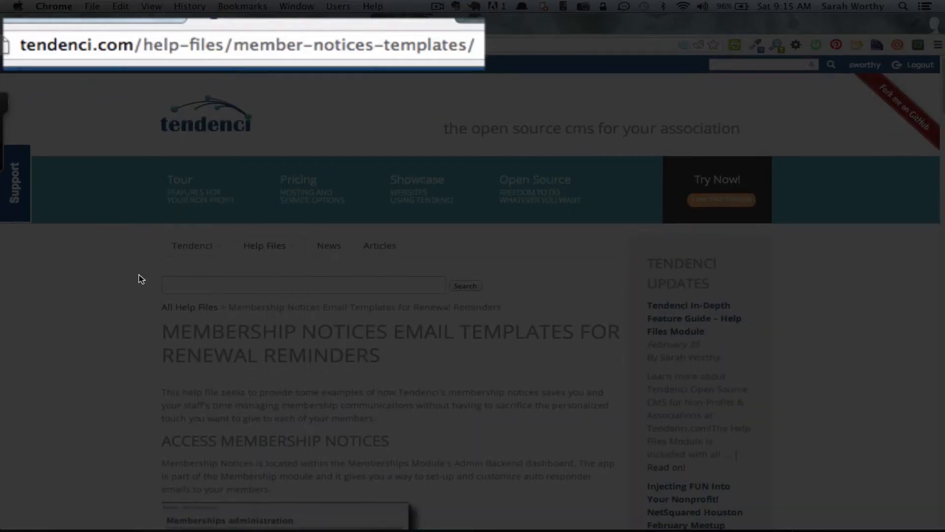
pyautogui.scroll(-2, 131, 318)
pyautogui.scroll(-1, 131, 322)
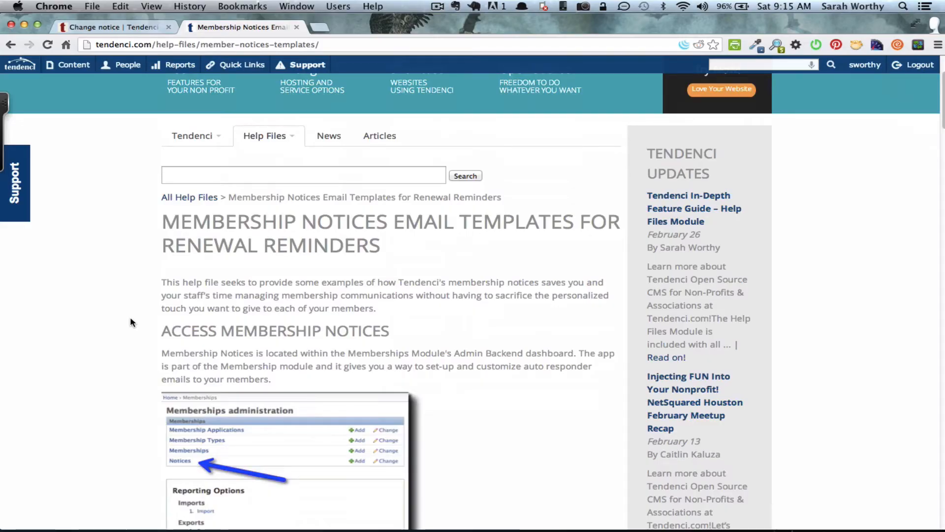
pyautogui.scroll(-1, 130, 322)
pyautogui.scroll(-10, 130, 320)
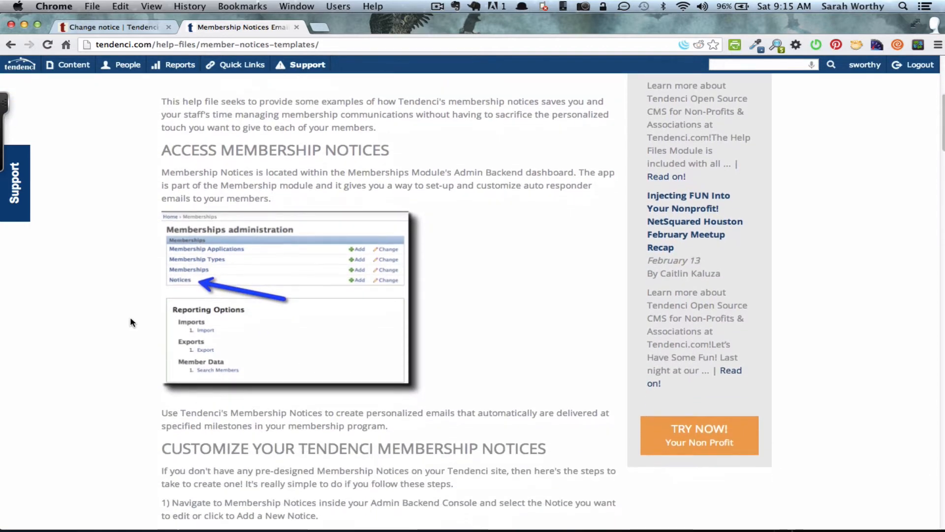
pyautogui.scroll(-8, 131, 322)
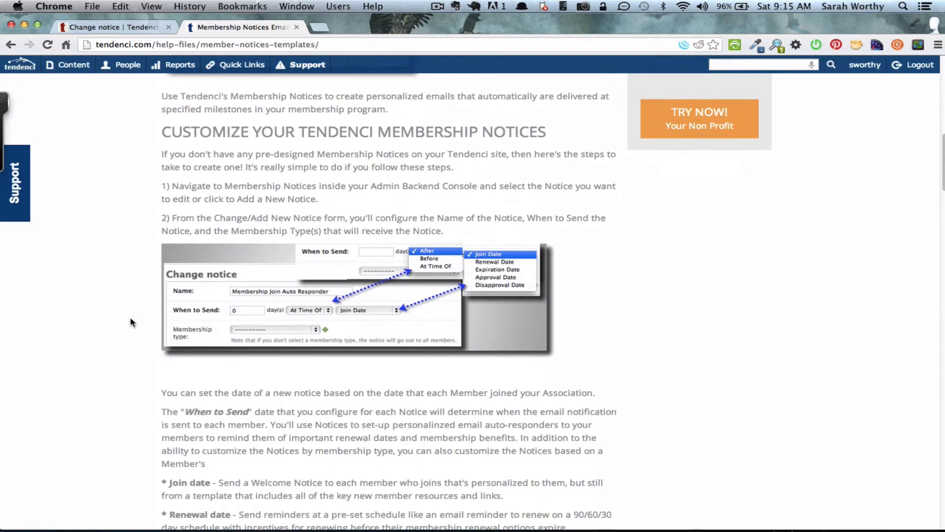
pyautogui.scroll(-5, 131, 322)
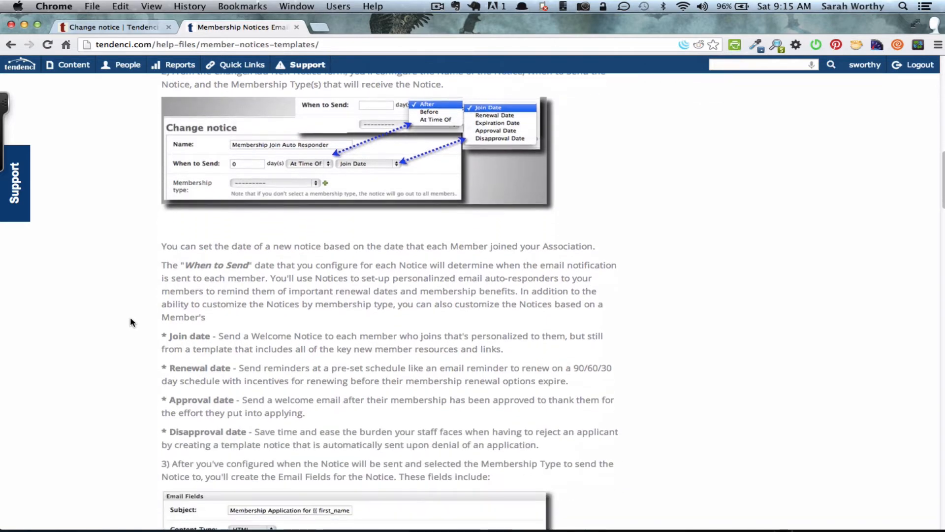
# - Start a new membership notice named 'New Membership Thank You Notice'
pyautogui.click(116, 28)
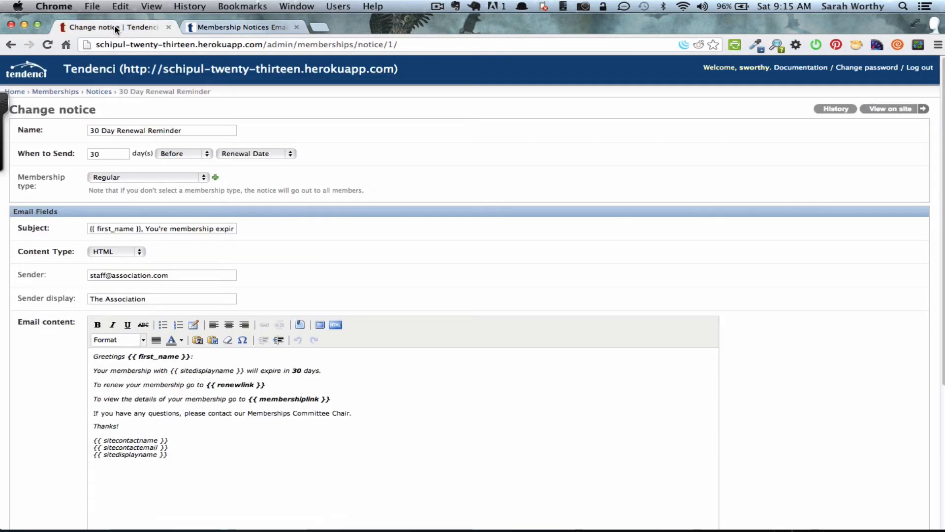
pyautogui.click(98, 92)
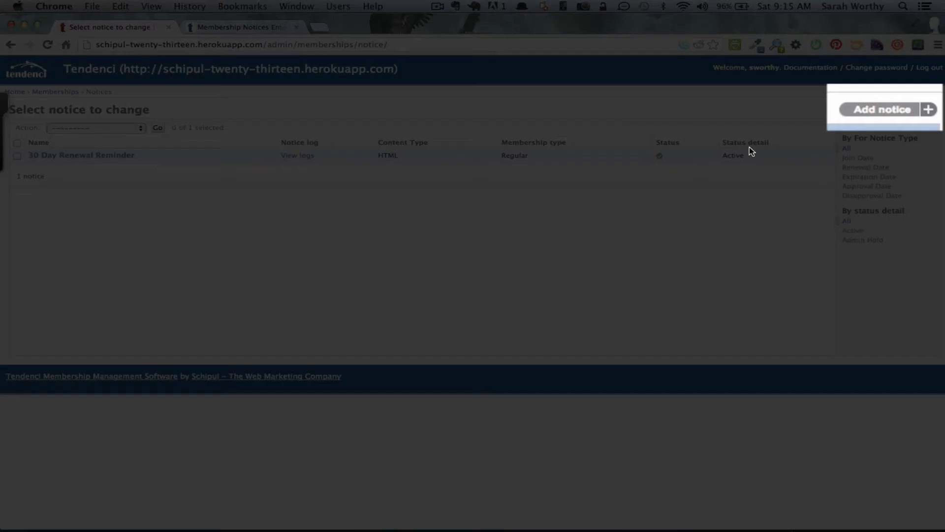
pyautogui.click(878, 112)
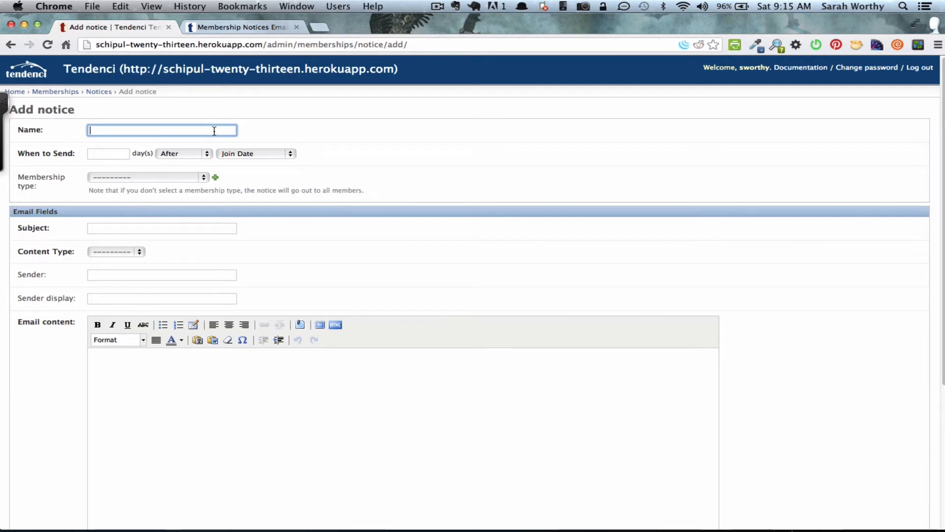
pyautogui.write('New Membership ')
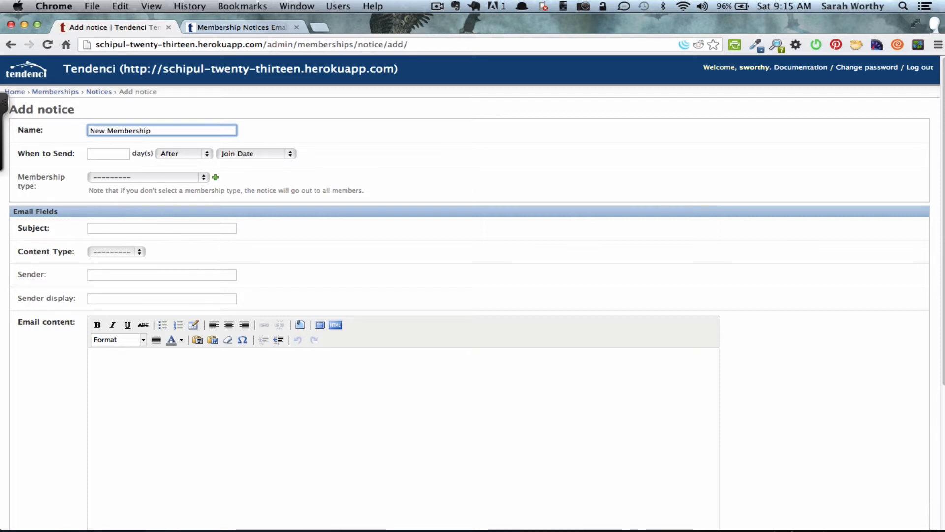
pyautogui.write('Thank You Notice')
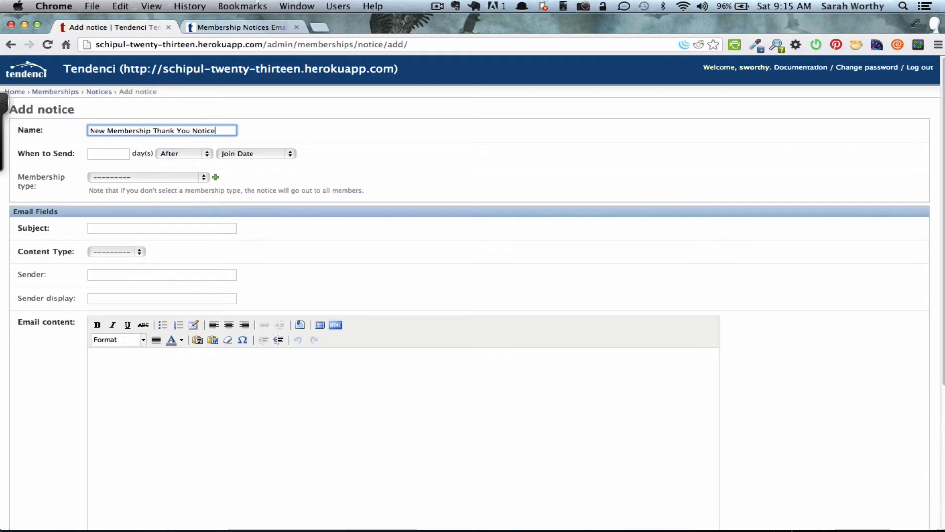
# - Set it to send 1 day after Join Date, leaving membership type blank
pyautogui.click(100, 155)
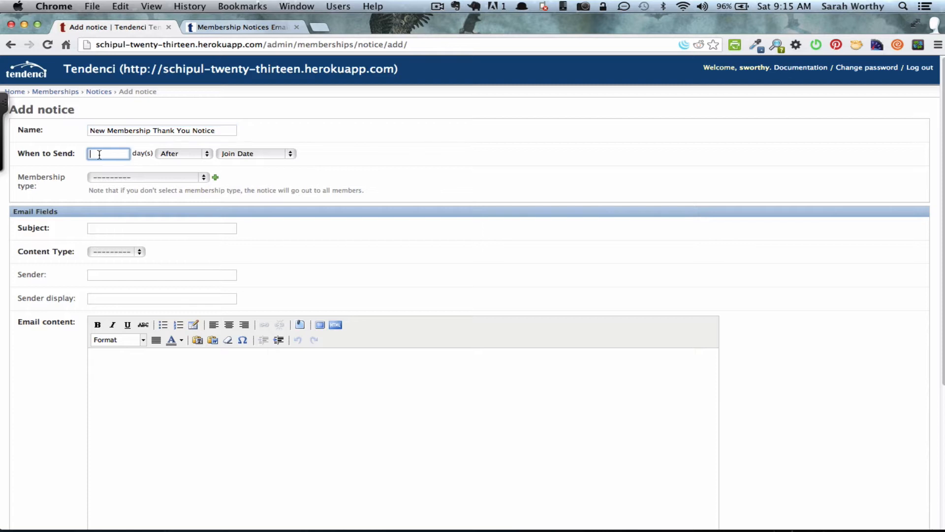
pyautogui.write('1')
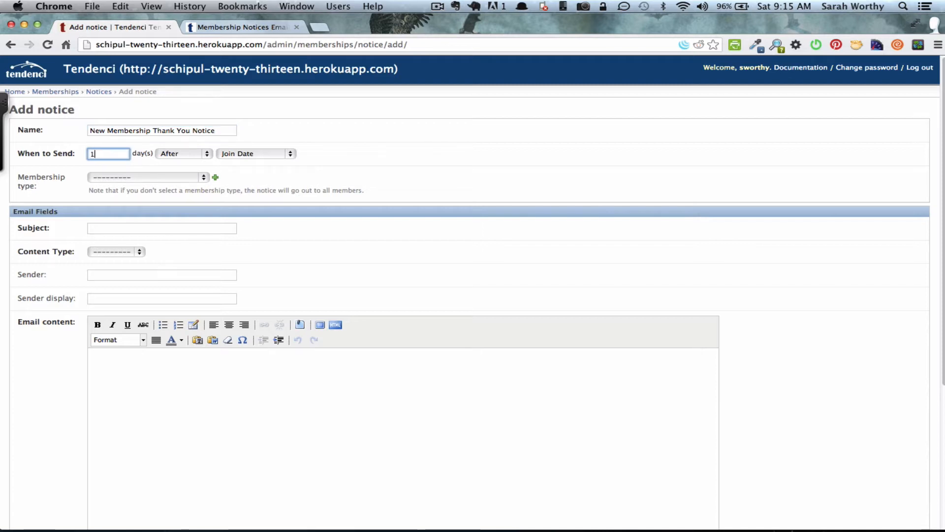
pyautogui.click(187, 154)
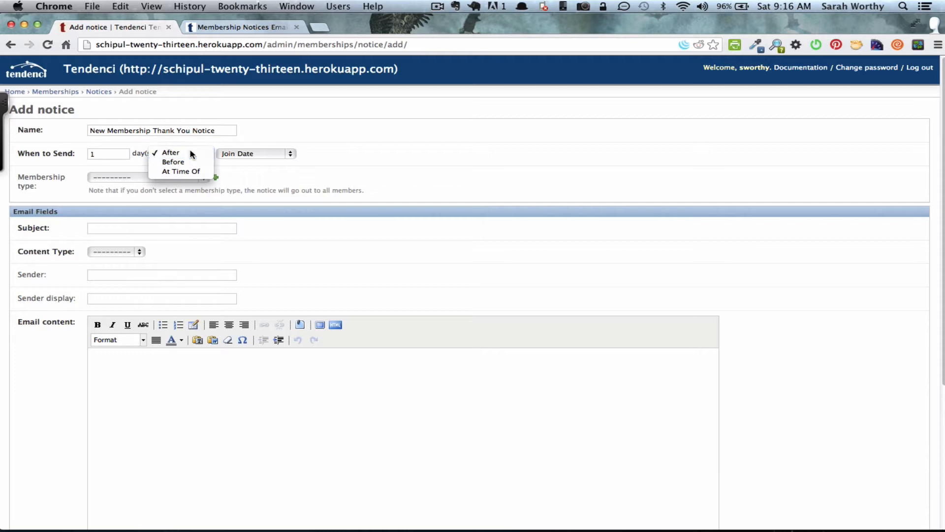
pyautogui.click(190, 154)
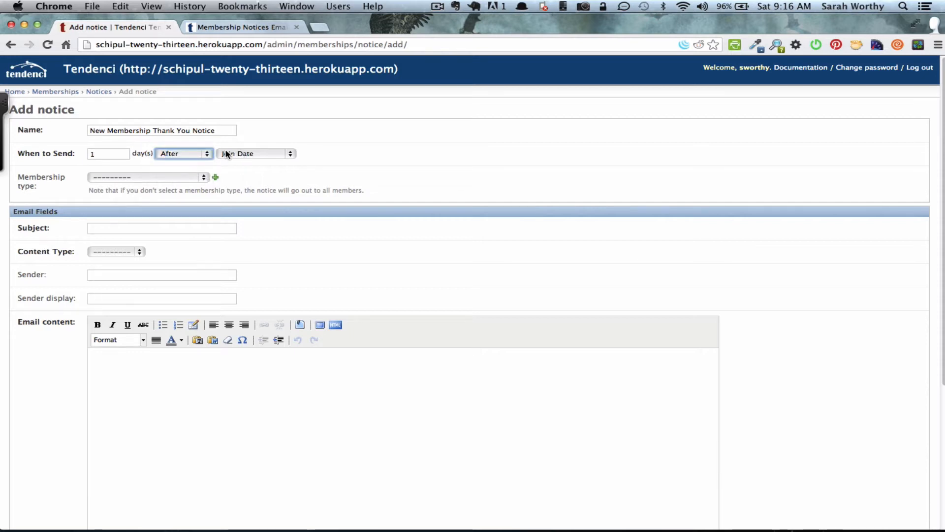
pyautogui.click(181, 176)
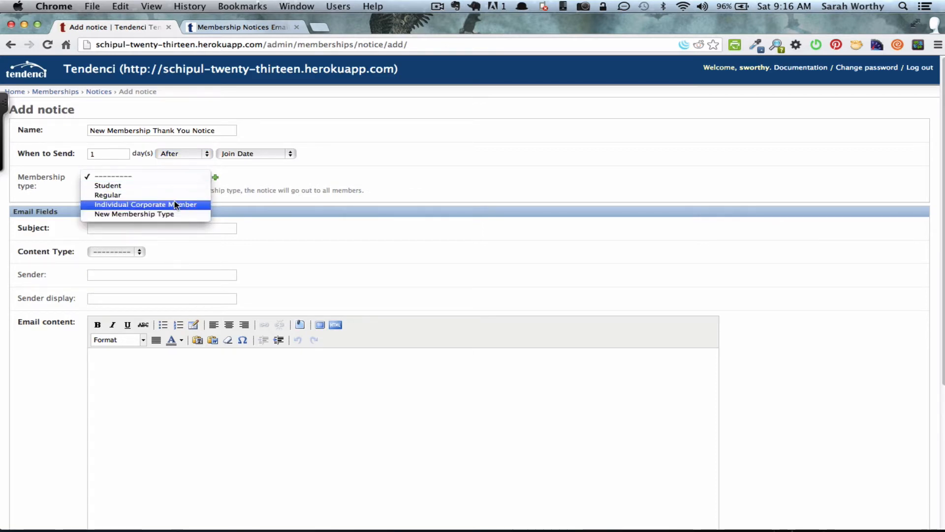
pyautogui.click(170, 177)
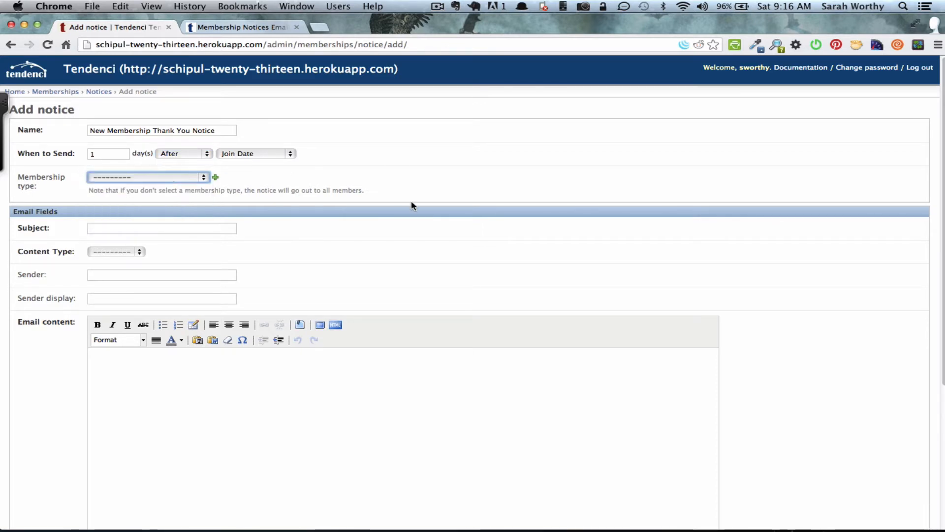
# - Show the available tokens list below the email content and select the {{ first_name }} token
pyautogui.scroll(-3, 413, 206)
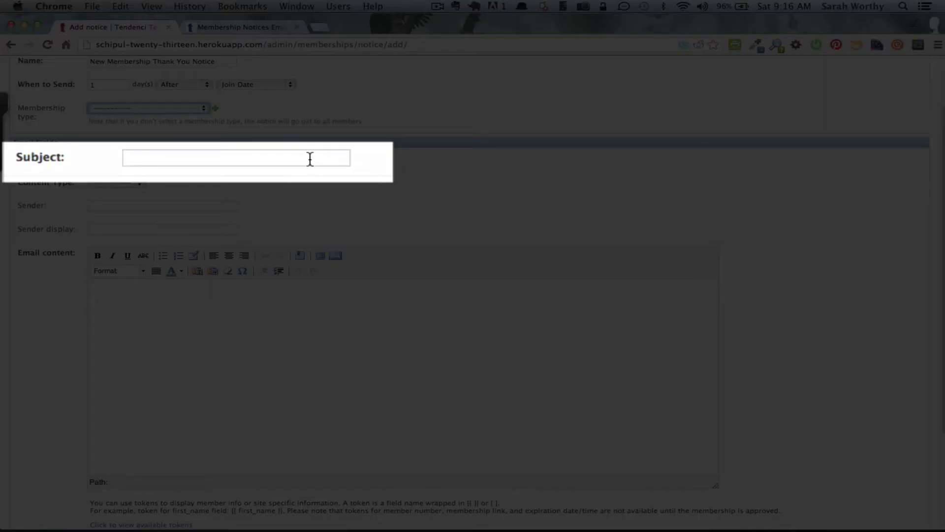
pyautogui.click(310, 159)
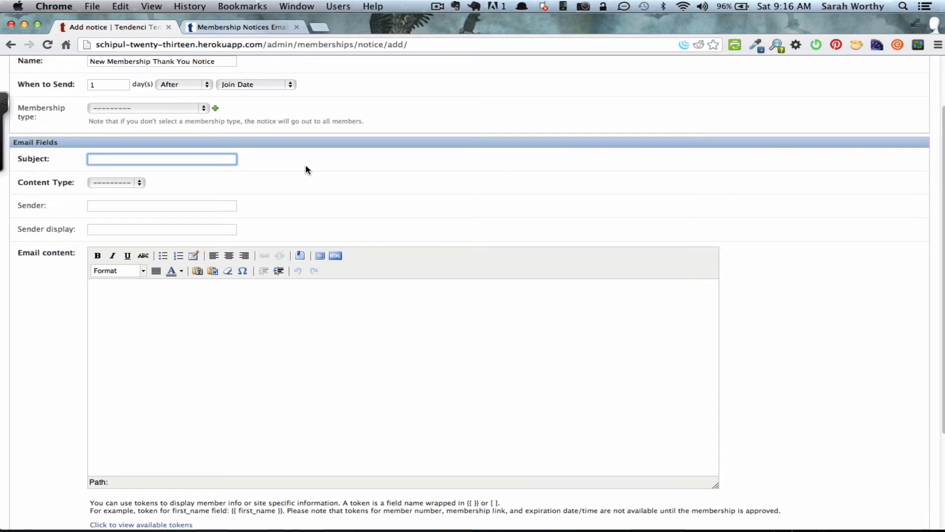
pyautogui.scroll(-2, 324, 177)
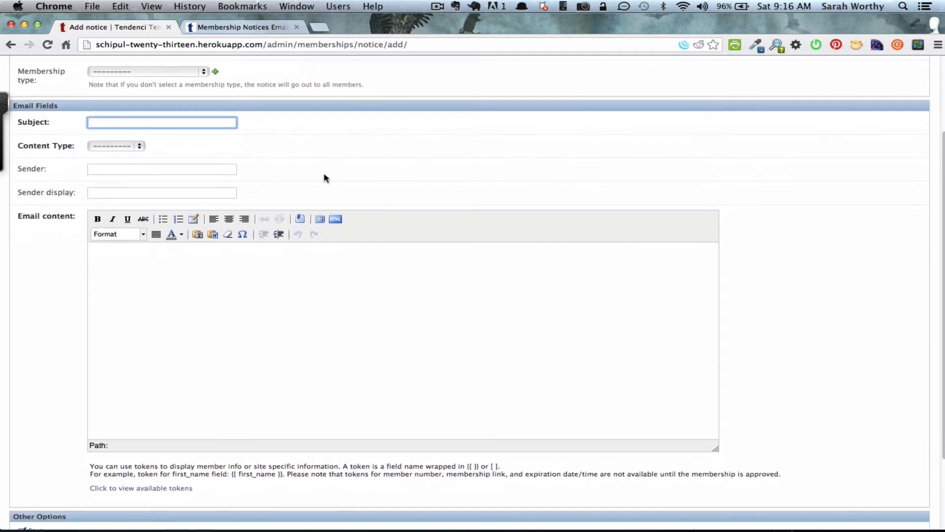
pyautogui.scroll(-5, 324, 177)
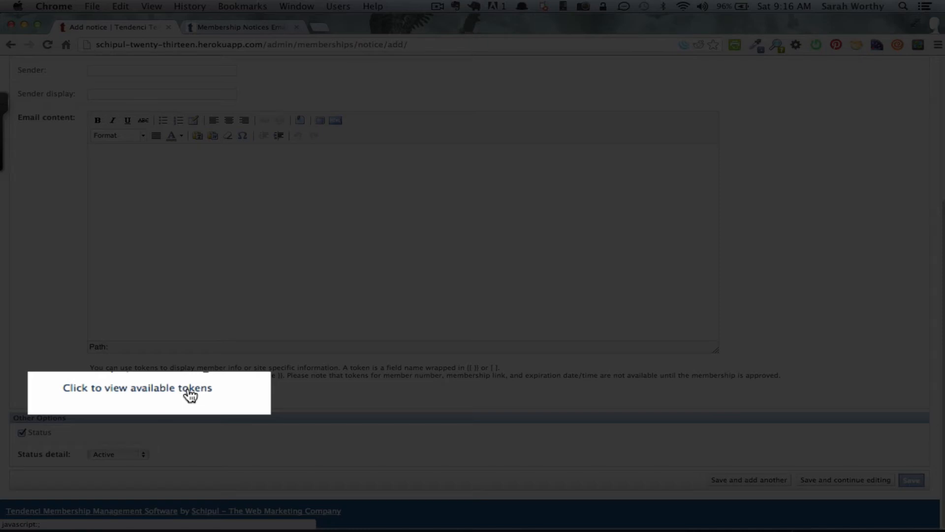
pyautogui.click(189, 389)
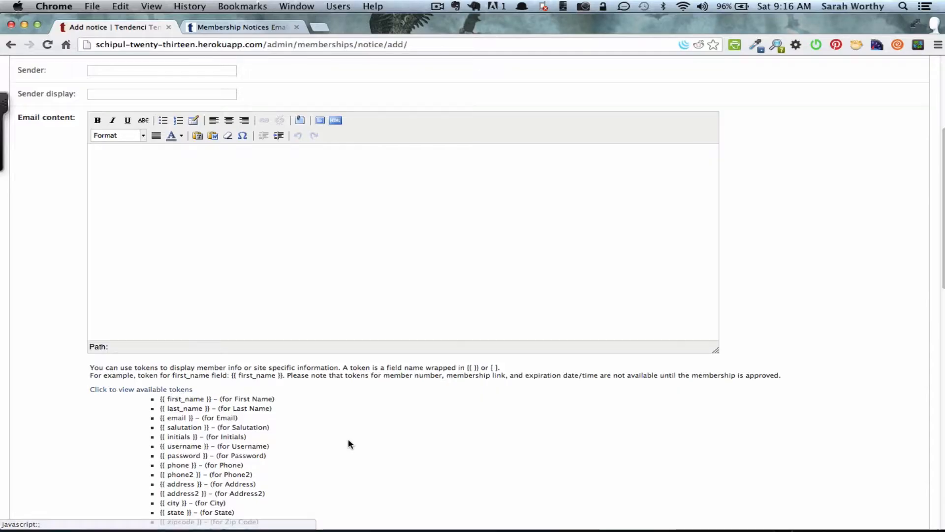
pyautogui.scroll(-3, 350, 444)
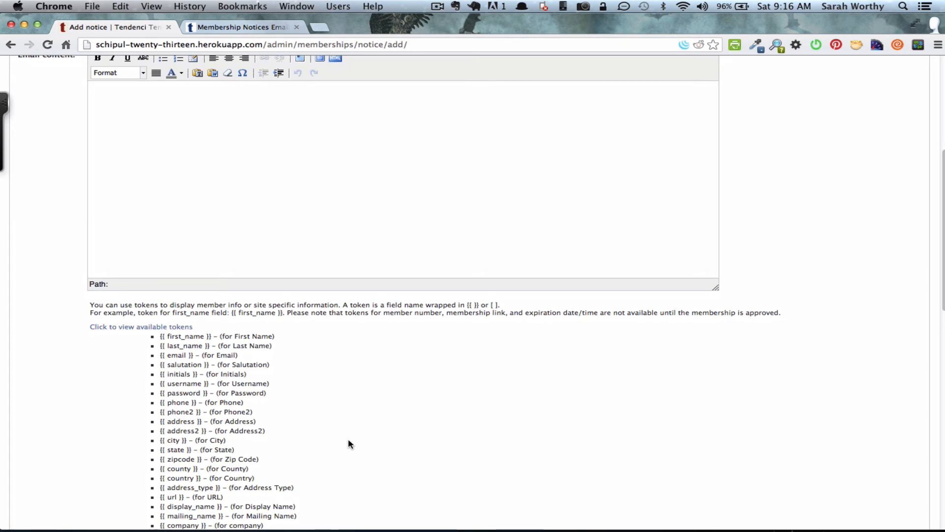
pyautogui.scroll(-1, 349, 444)
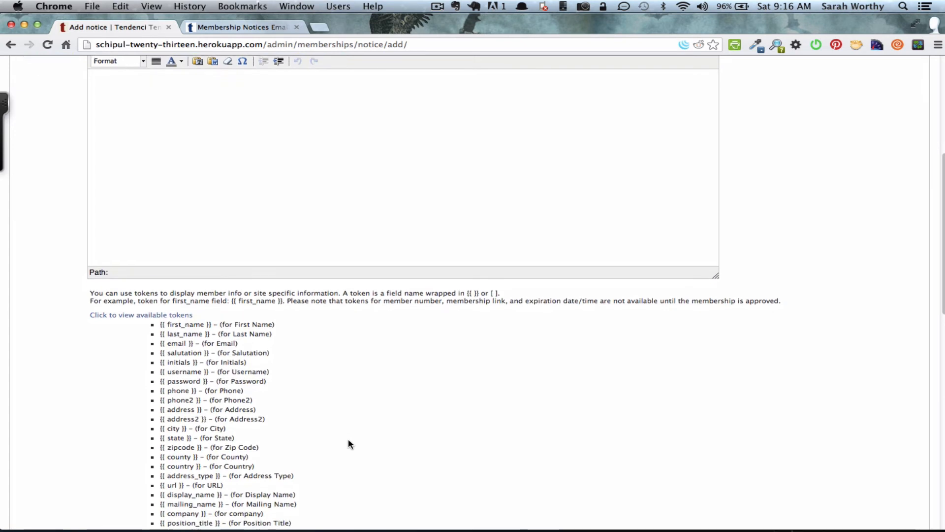
pyautogui.scroll(-5, 349, 444)
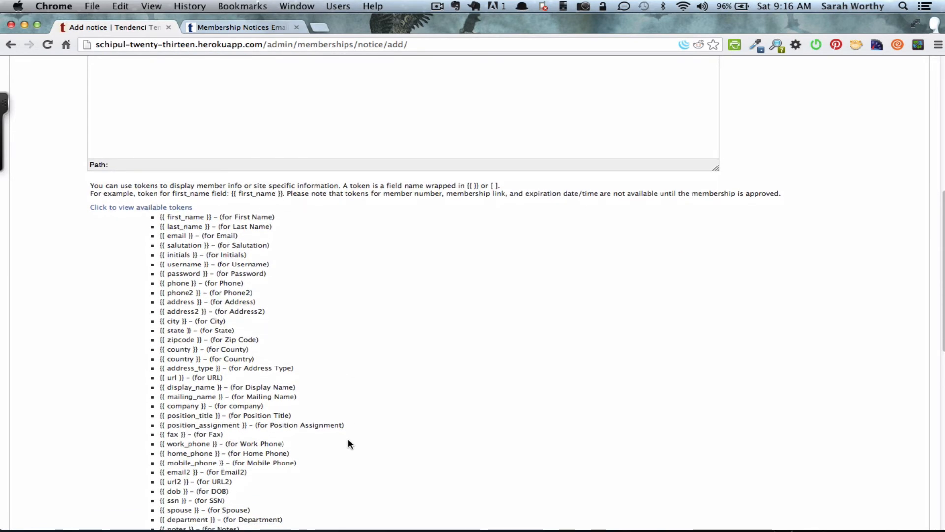
pyautogui.scroll(3, 276, 318)
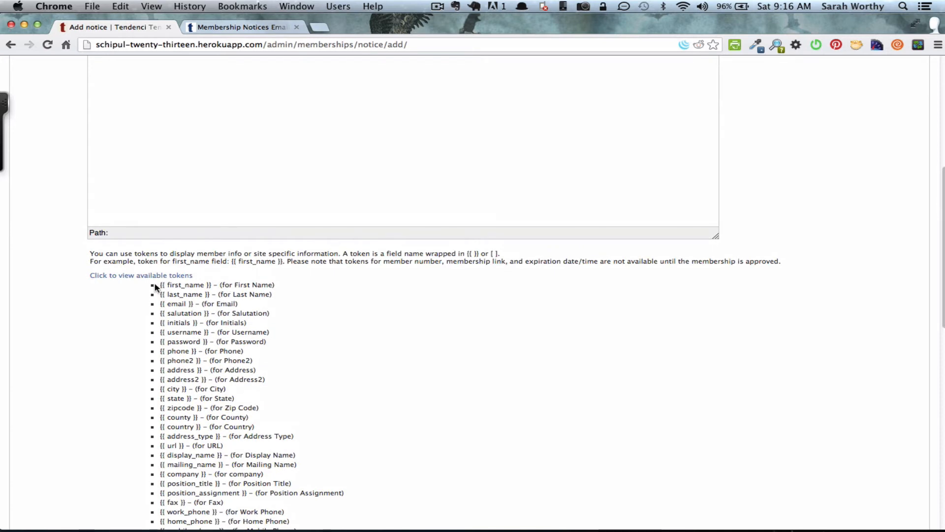
pyautogui.moveTo(159, 286); pyautogui.dragTo(212, 285)
pyautogui.press('super+c')
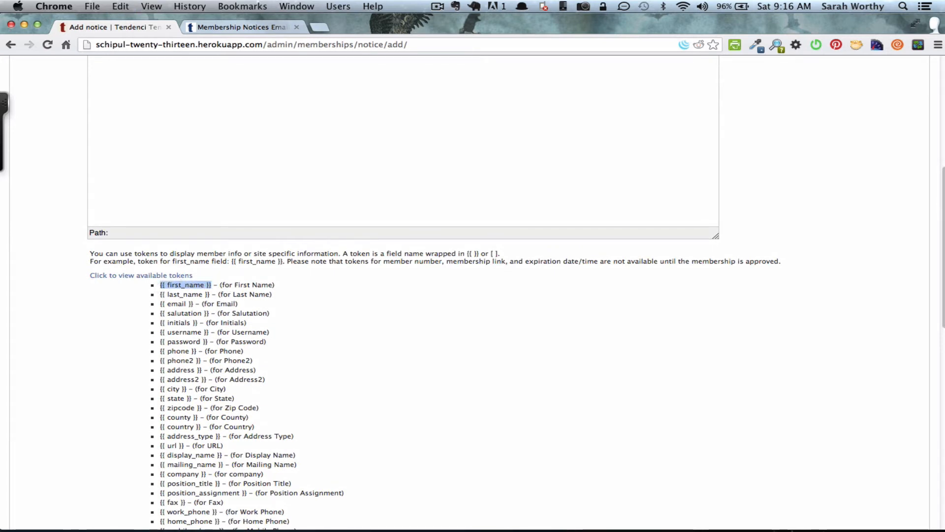
# - Enter the subject '{{ first_name }}, Welcome to our Association Membership', pasting the token first
pyautogui.scroll(10, 167, 239)
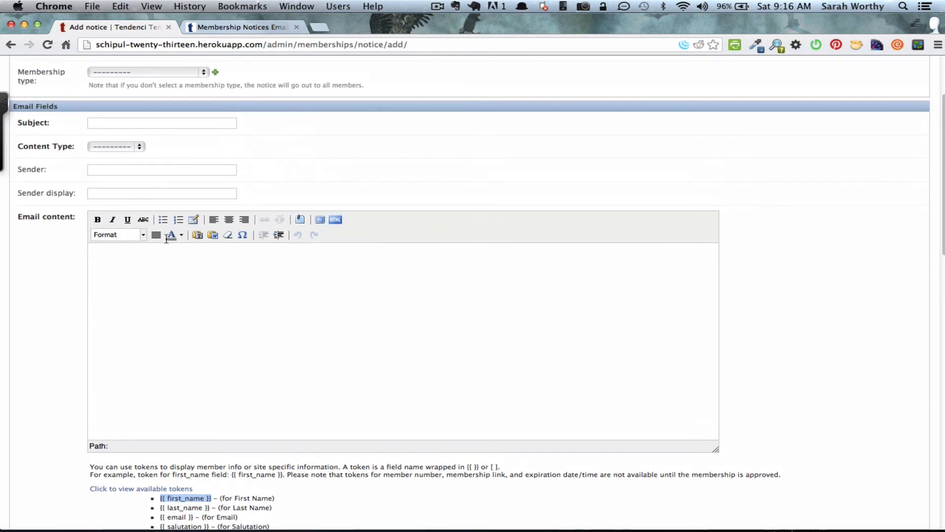
pyautogui.click(127, 123)
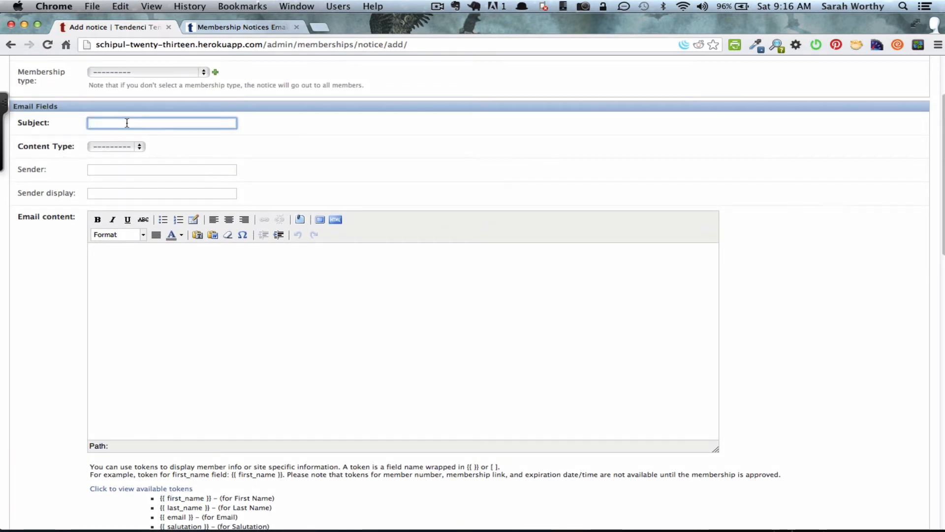
pyautogui.press('super+v')
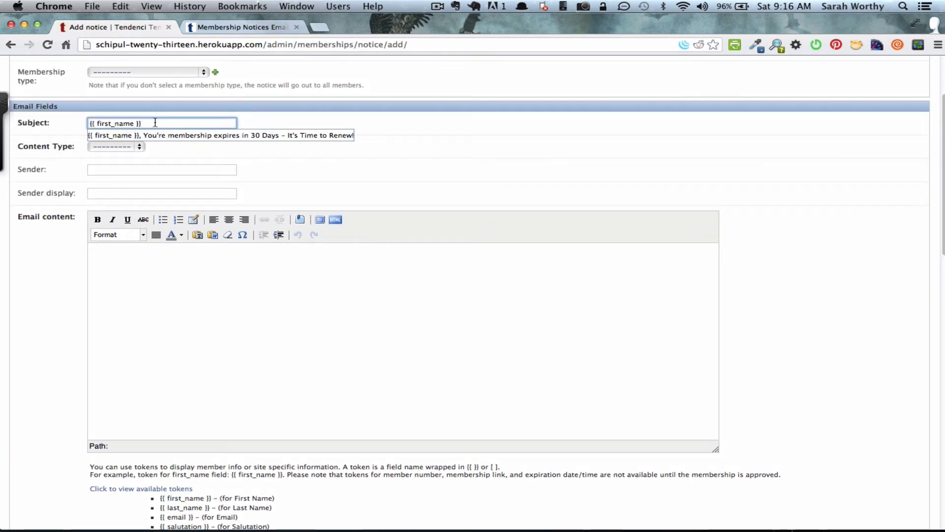
pyautogui.write(', Welcom')
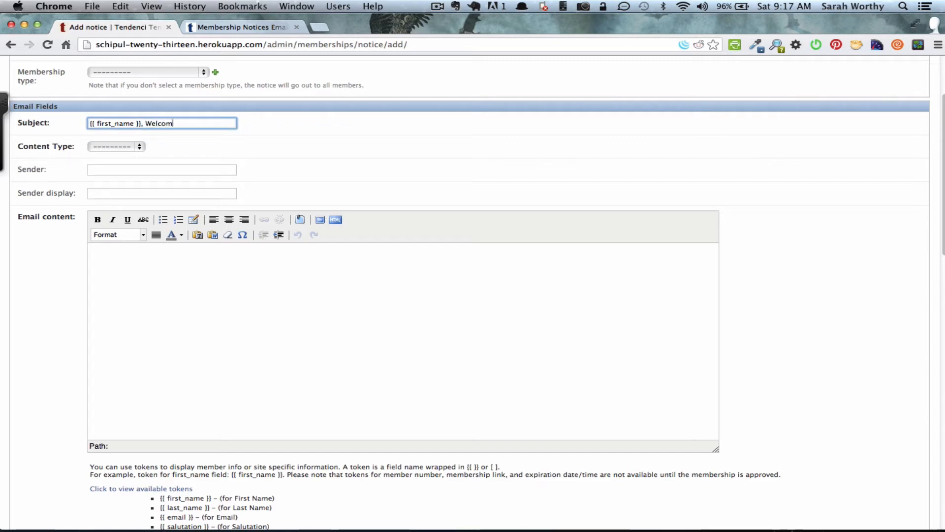
pyautogui.write('e to our Associa')
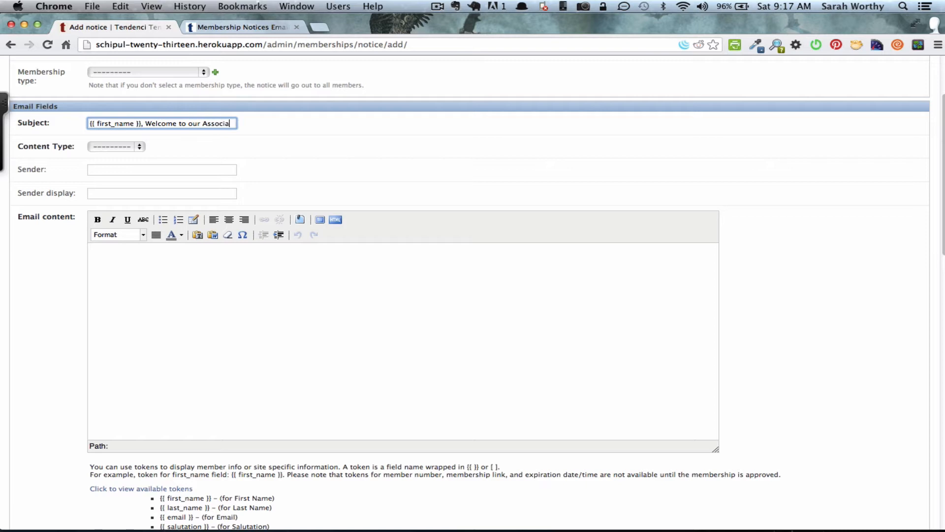
pyautogui.write('tion Membership!')
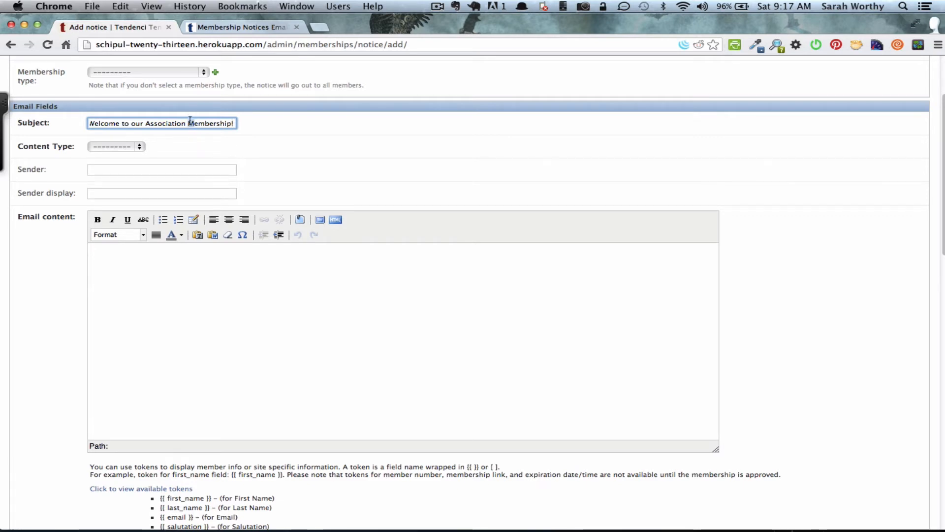
pyautogui.write('{{ first_name }},')
pyautogui.click(97, 121)
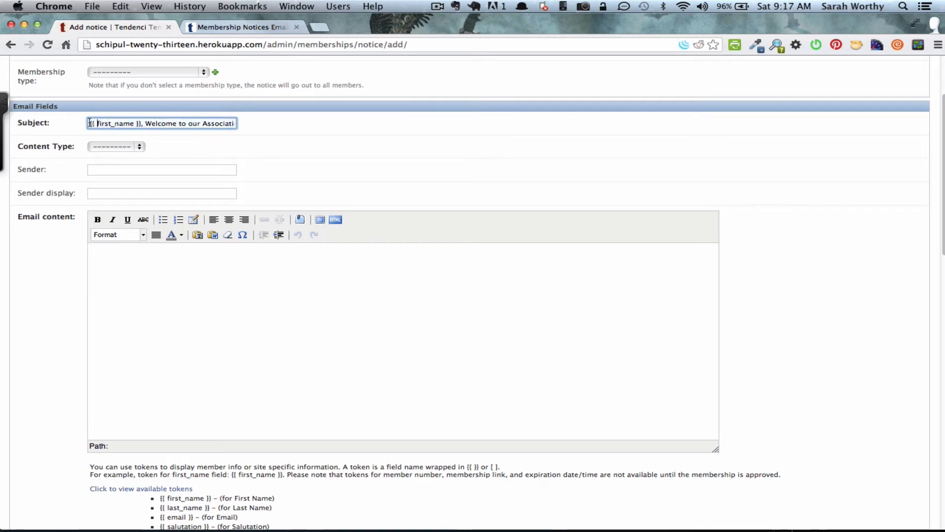
pyautogui.moveTo(89, 124); pyautogui.dragTo(141, 124)
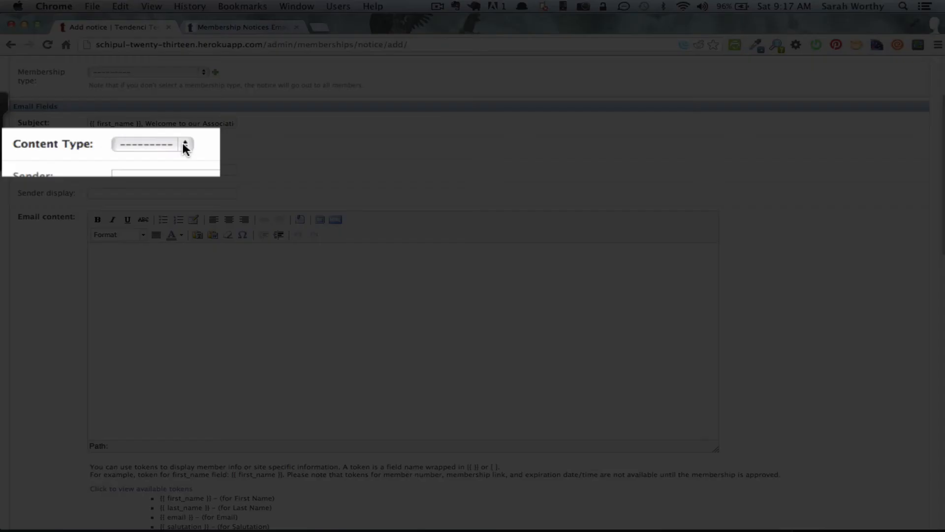
# - Choose HTML as the notice's email content type
pyautogui.click(140, 146)
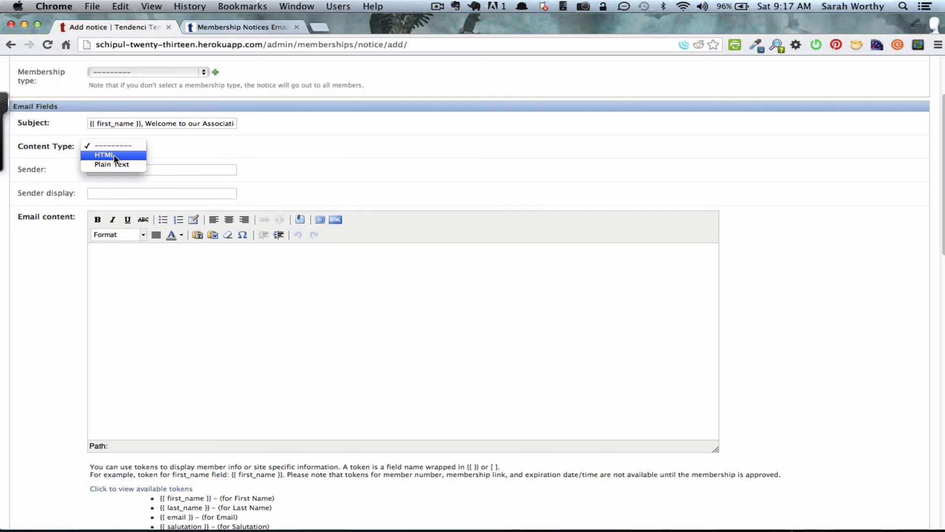
pyautogui.click(113, 155)
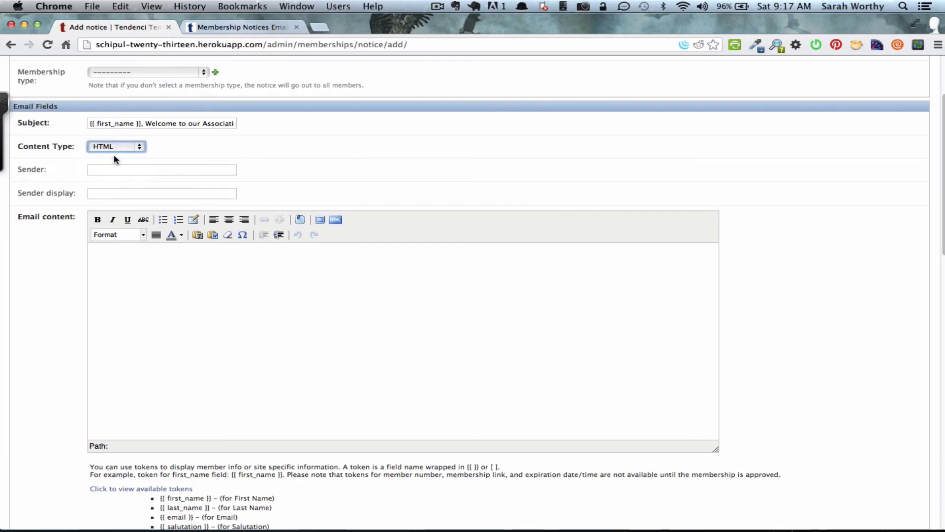
pyautogui.click(138, 170)
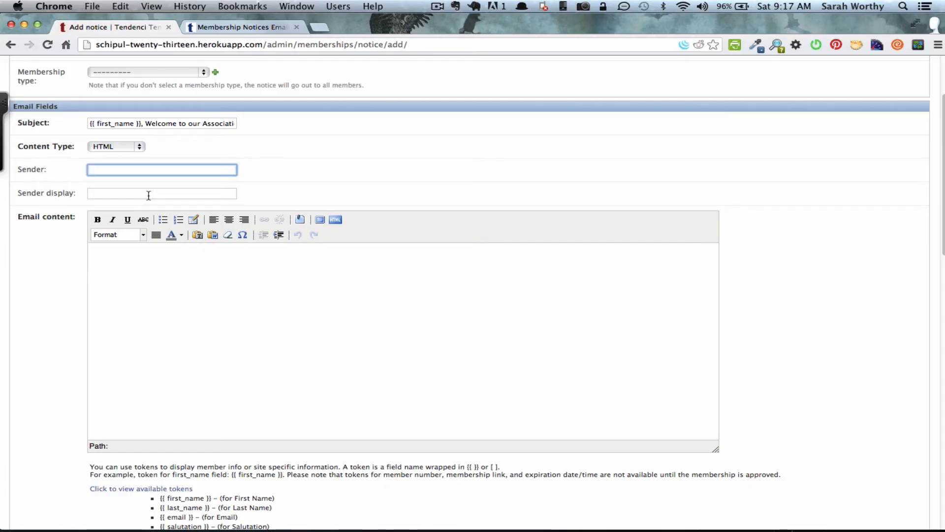
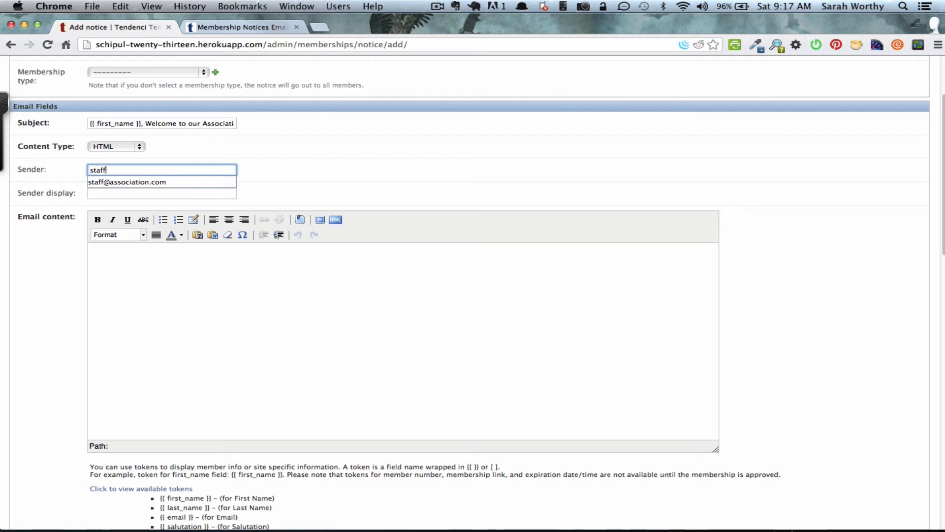
# - Fill in the staff sender address and set the sender display to 'The Association'
pyautogui.press('Tab')
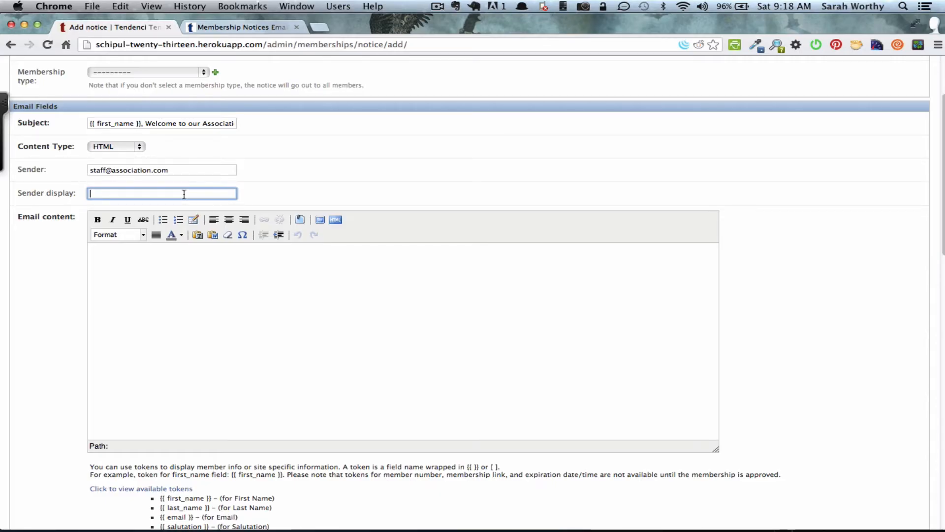
pyautogui.write('The Association')
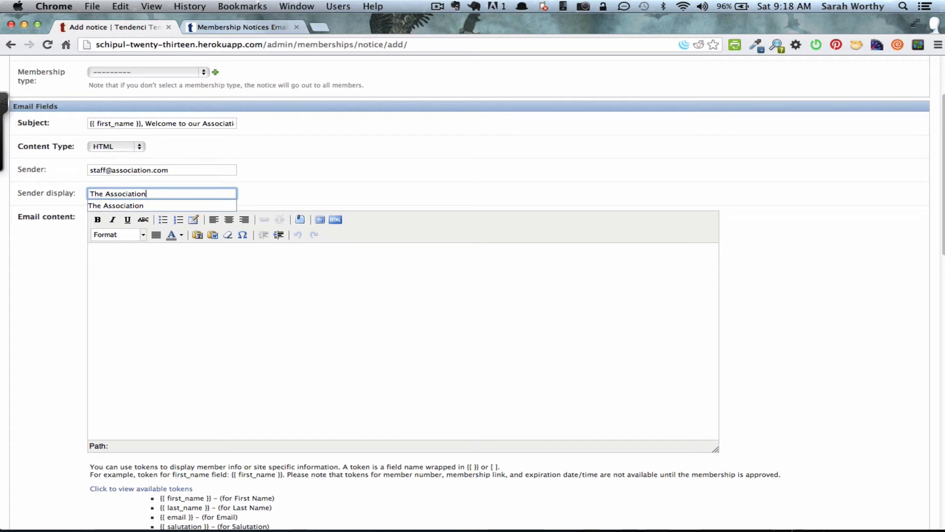
pyautogui.press('Tab')
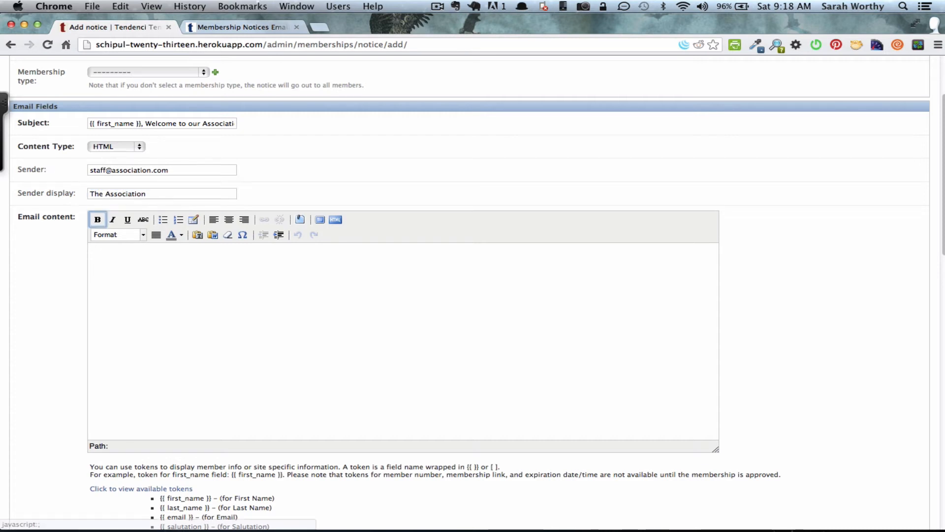
pyautogui.click(228, 260)
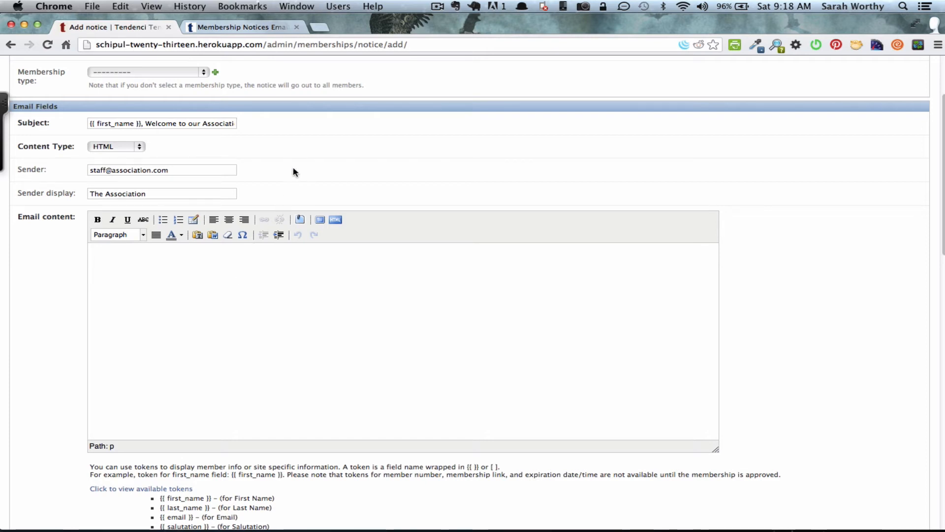
pyautogui.click(244, 27)
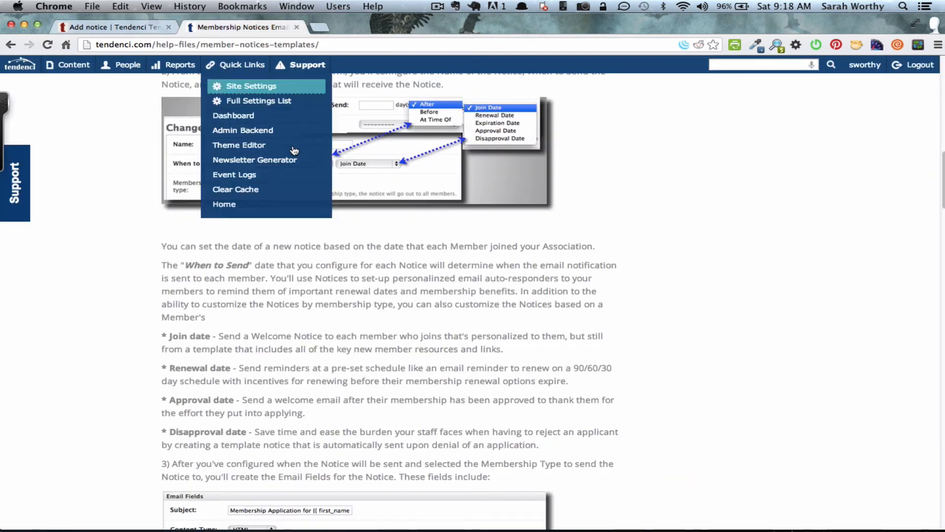
# - Copy the help page's Membership Join Auto Responder template into the notice's email content
pyautogui.scroll(-5, 152, 399)
pyautogui.scroll(-9, 152, 399)
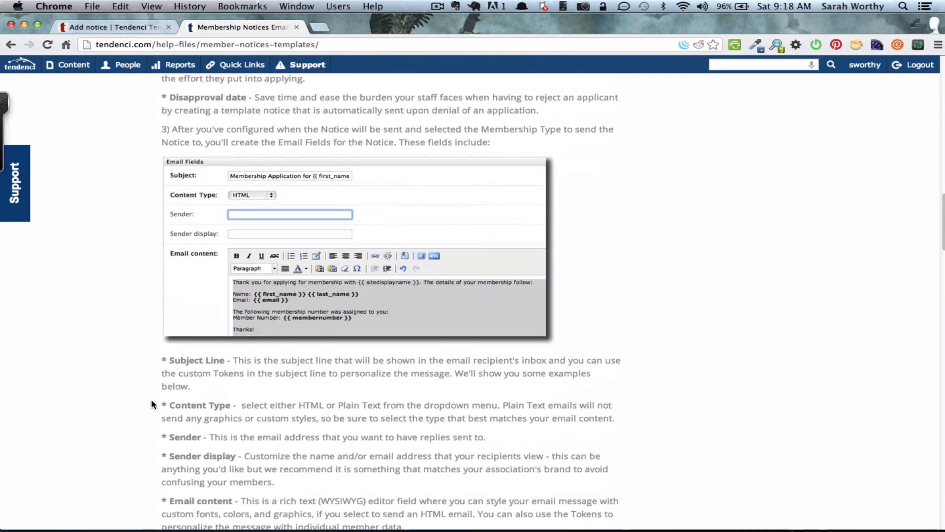
pyautogui.scroll(-13, 152, 400)
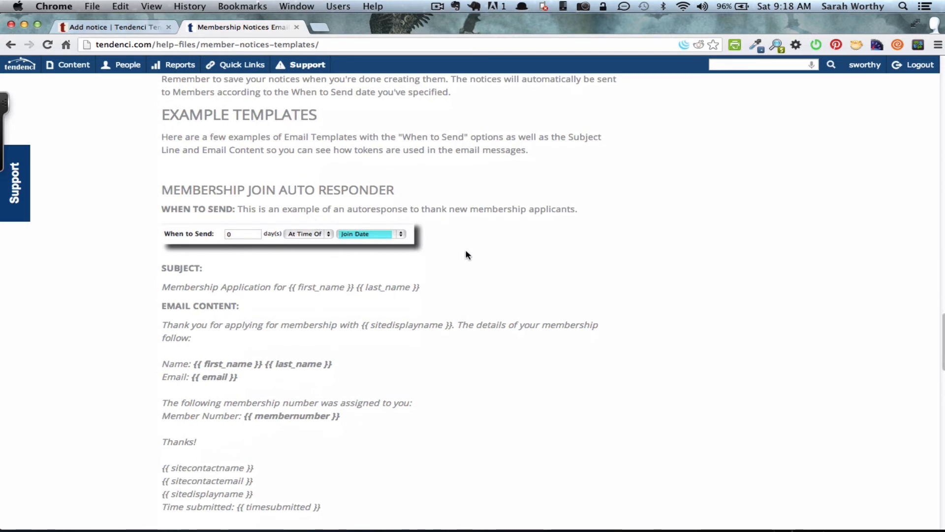
pyautogui.scroll(-1, 113, 331)
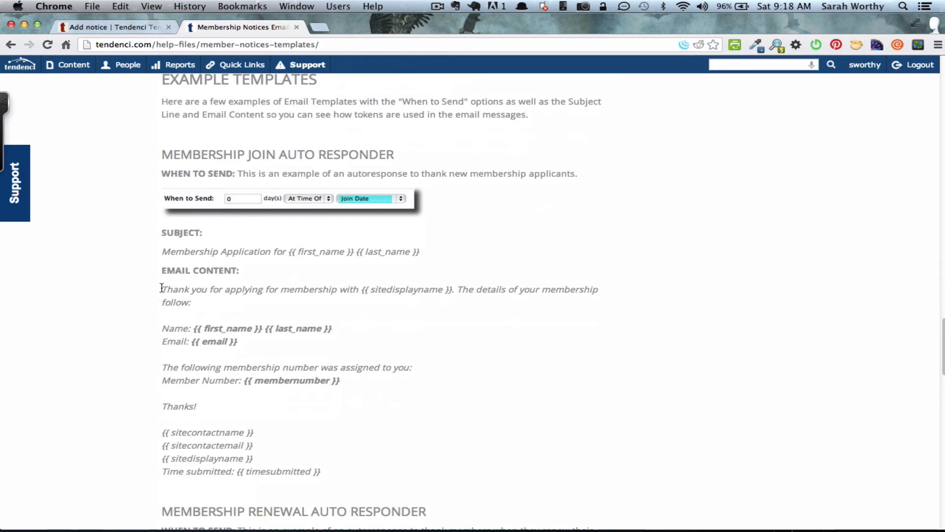
pyautogui.moveTo(161, 288); pyautogui.dragTo(340, 467)
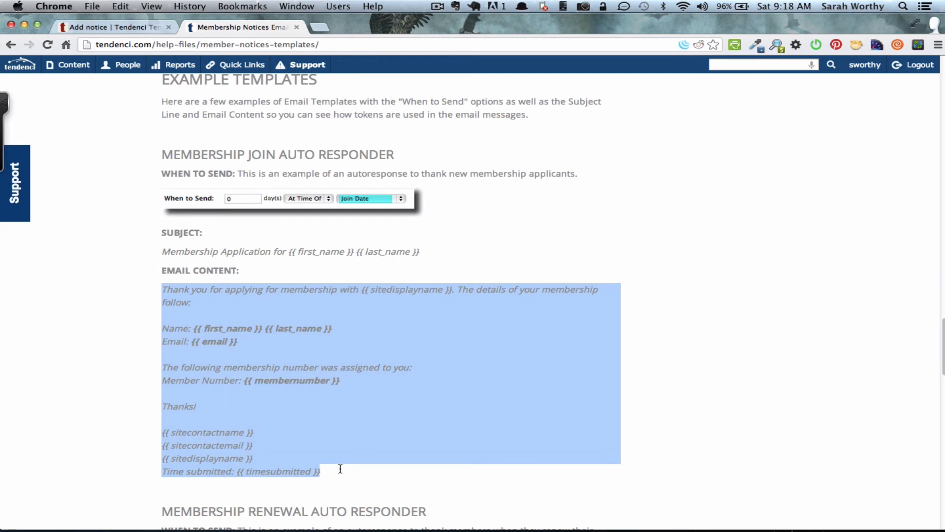
pyautogui.press('super+c')
pyautogui.click(99, 28)
pyautogui.press('super+v')
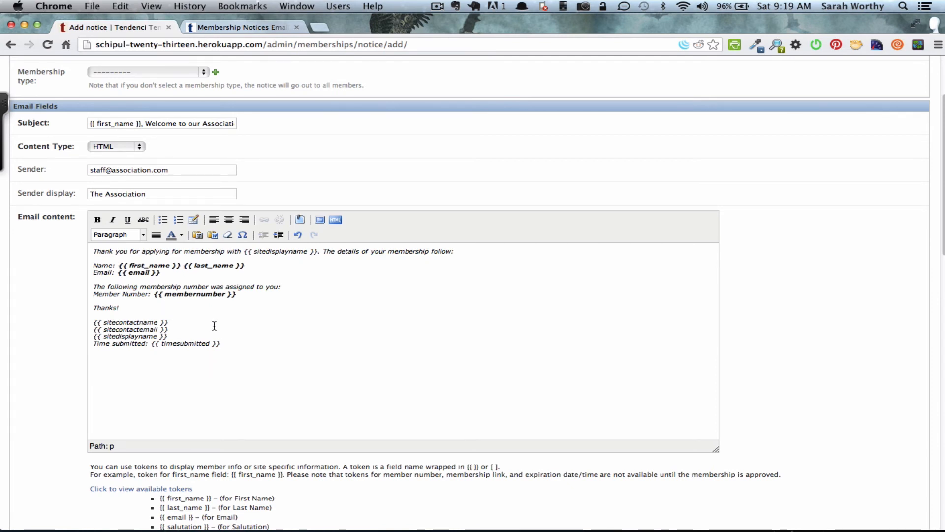
# - Add a 'Dear {{ first_name }},' greeting line above the pasted template
pyautogui.click(92, 252)
pyautogui.press('Return')
pyautogui.press('Up')
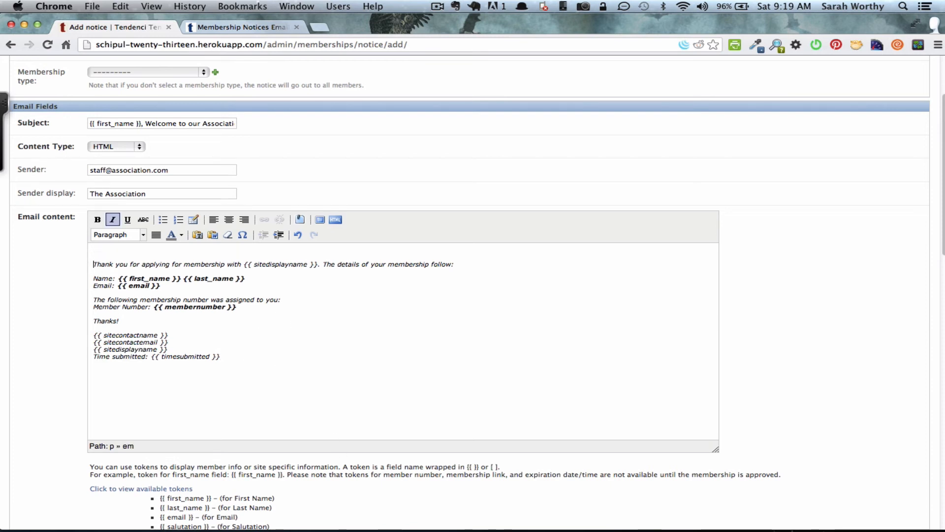
pyautogui.write('Dear {{ fi')
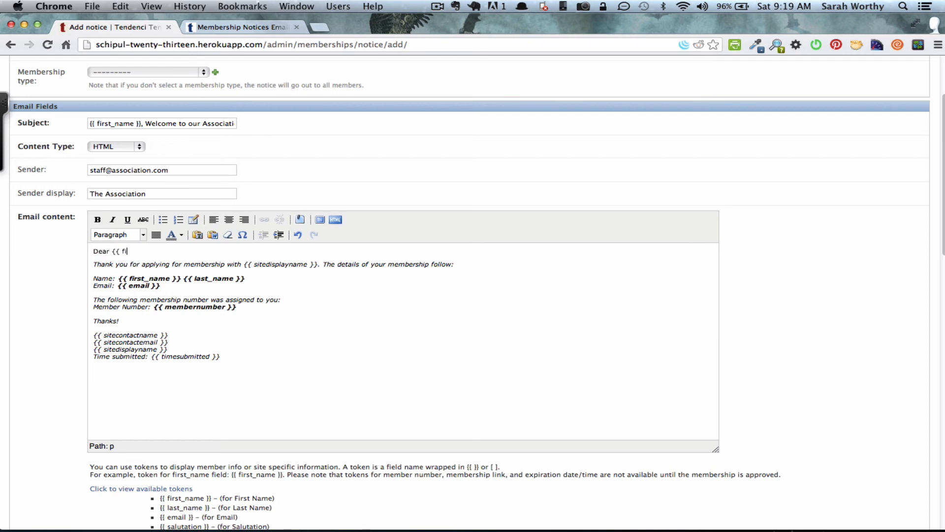
pyautogui.write('rst_name }},')
# - Collapse the token list, keep Status detail as Active, and save the New Membership Thank You Notice
pyautogui.scroll(-1, 43, 380)
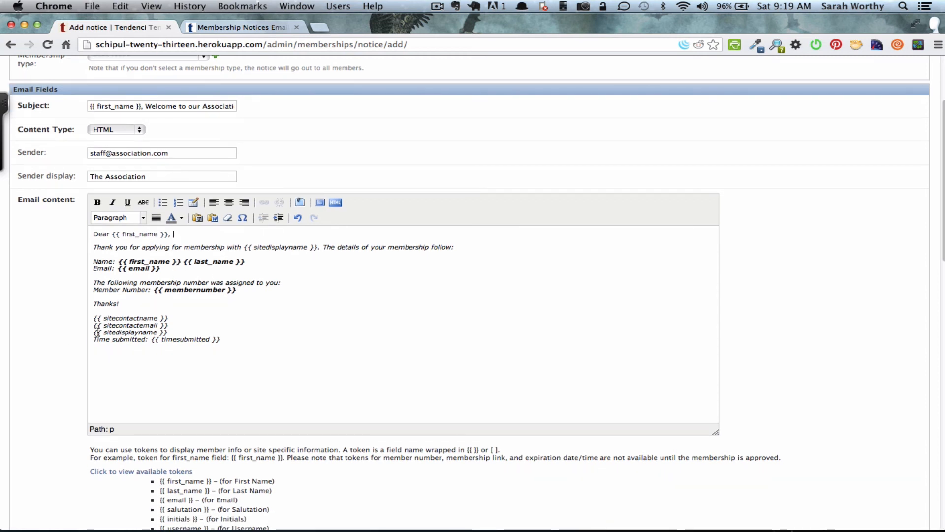
pyautogui.scroll(-10, 41, 380)
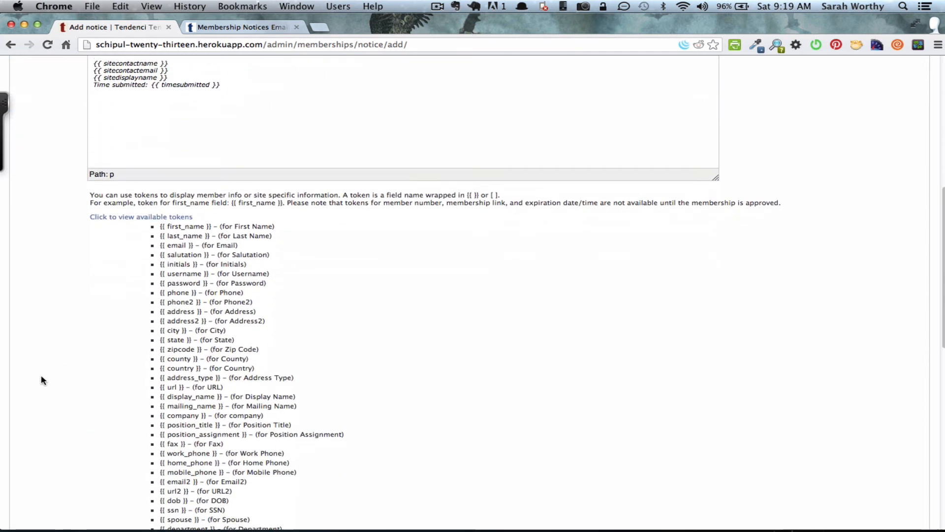
pyautogui.scroll(-15, 41, 380)
pyautogui.scroll(18, 42, 380)
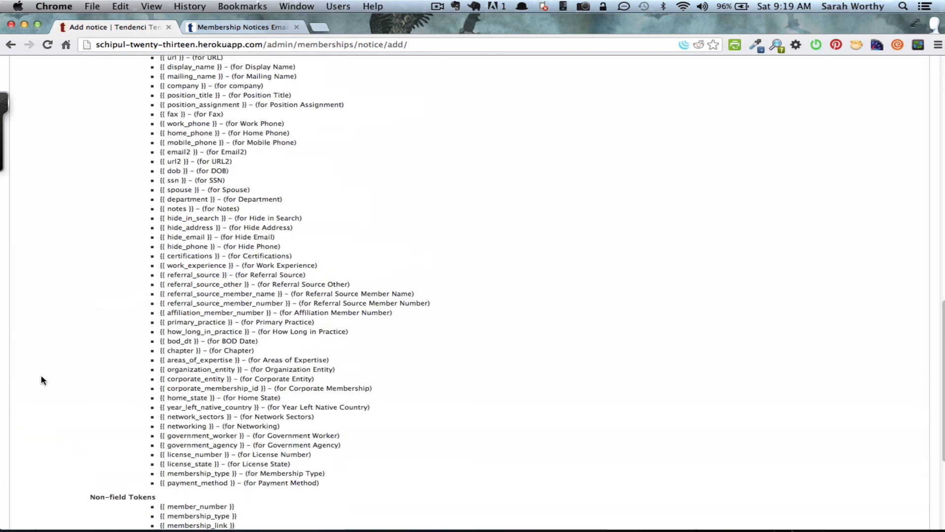
pyautogui.click(127, 238)
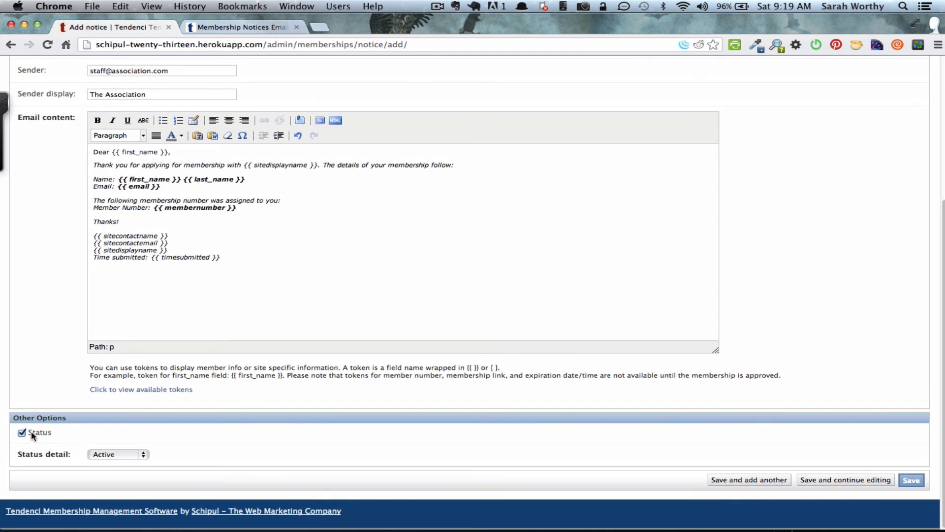
pyautogui.click(123, 456)
pyautogui.click(123, 454)
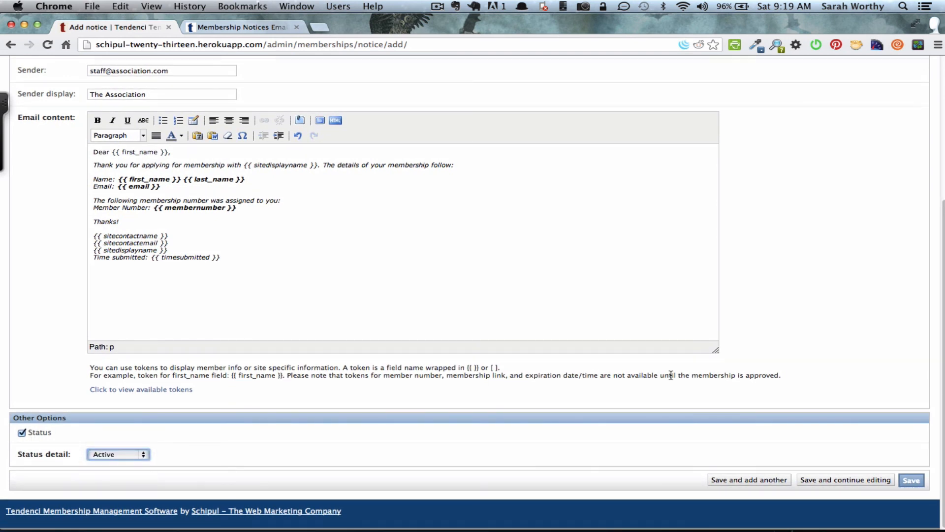
pyautogui.click(916, 481)
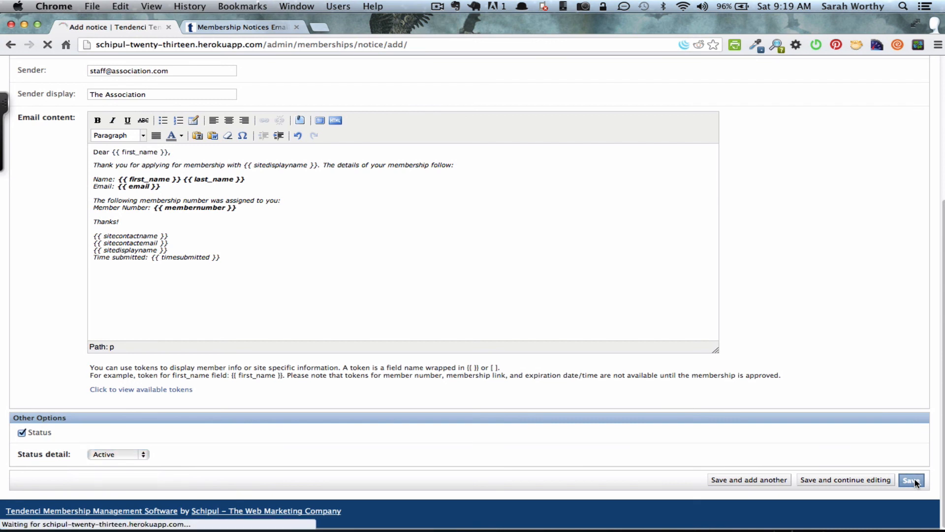